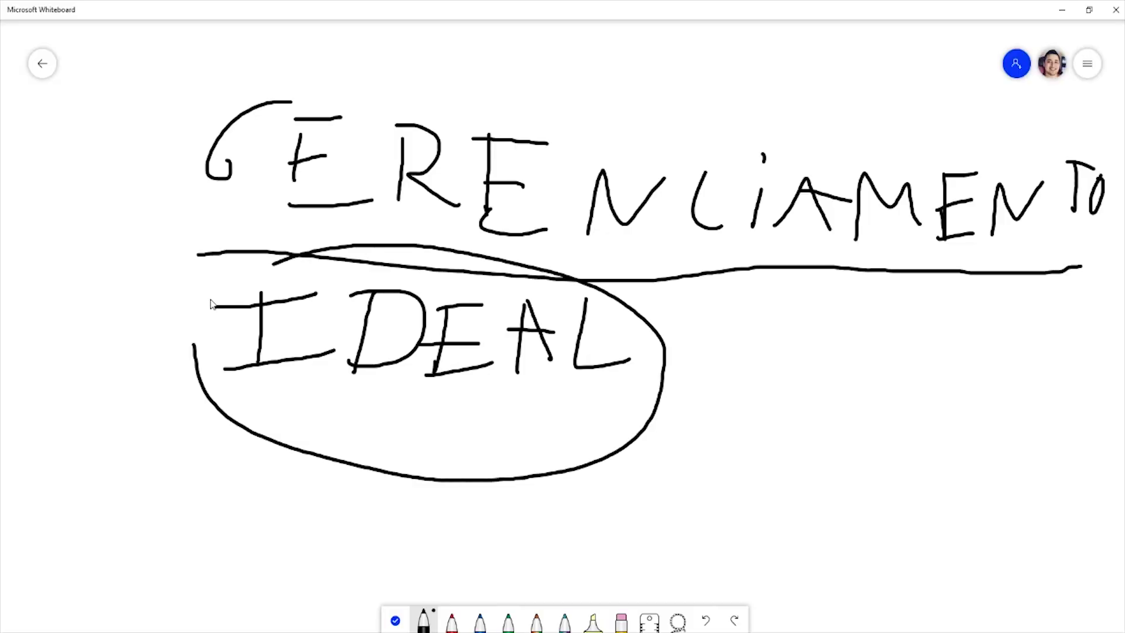
Complete the ellipse around the word IDEAL and handwrite an underlined BANCA beside it in black pen.
left_click_drag(211, 304, 343, 404)
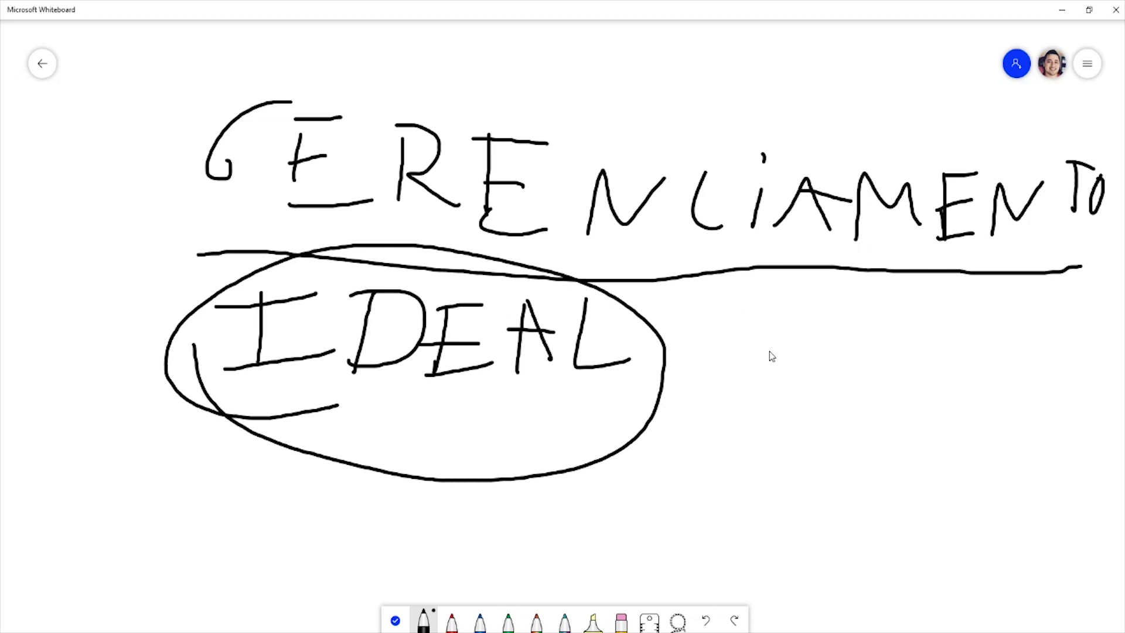
mouse_move(768, 295)
left_mouse_down()
mouse_move(781, 334)
mouse_move(762, 364)
mouse_move(818, 311)
mouse_move(834, 364)
mouse_move(839, 330)
mouse_move(909, 316)
mouse_move(914, 359)
mouse_move(936, 363)
mouse_move(980, 327)
mouse_move(1003, 364)
left_mouse_up()
left_click_drag(740, 409, 986, 390)
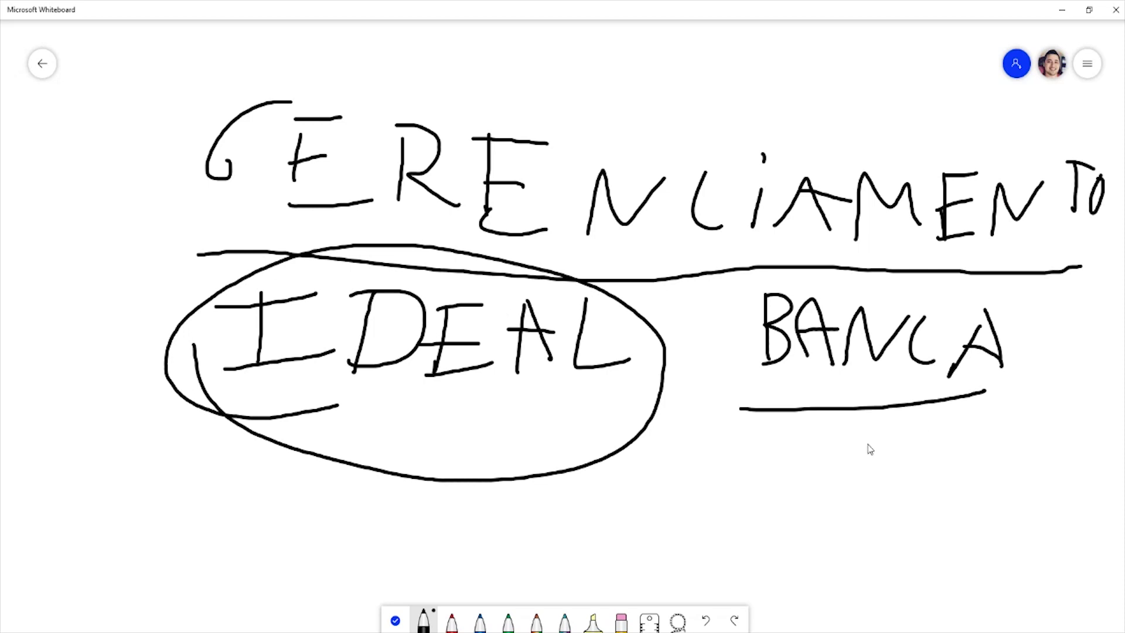
Handwrite 20 beneath the underlined BANCA and draw two large circles around both.
mouse_move(779, 442)
left_mouse_down()
mouse_move(812, 485)
mouse_move(853, 495)
left_mouse_up()
mouse_move(917, 435)
left_mouse_down()
mouse_move(912, 498)
mouse_move(890, 432)
left_mouse_up()
mouse_move(794, 254)
left_mouse_down()
mouse_move(705, 282)
mouse_move(718, 535)
mouse_move(1047, 452)
mouse_move(954, 269)
mouse_move(688, 377)
mouse_move(738, 477)
left_mouse_up()
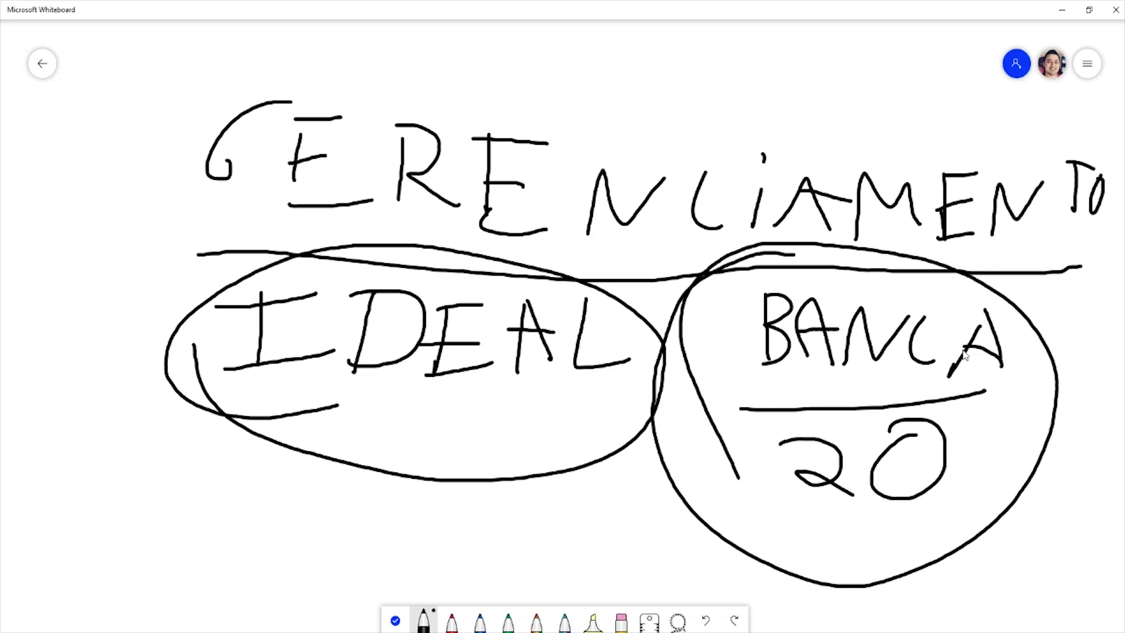
mouse_move(677, 369)
left_mouse_down()
mouse_move(872, 582)
mouse_move(1049, 285)
mouse_move(733, 264)
mouse_move(661, 528)
left_mouse_up()
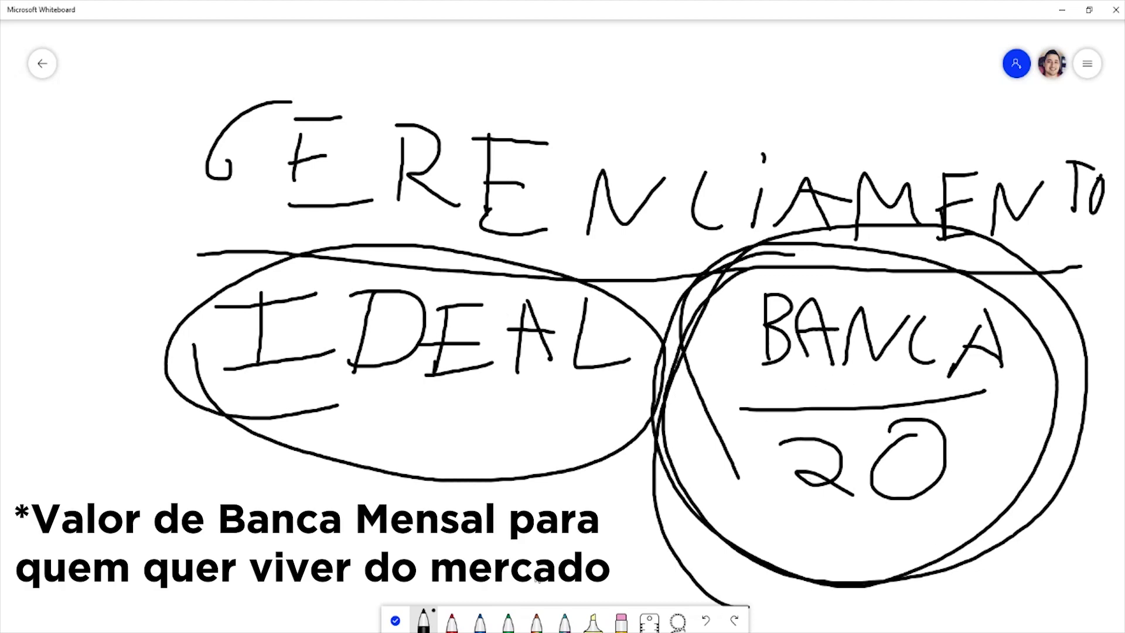
Switch to the Book1 workbook in WPS Office and review the titles of its three BANCA tables.
left_click(476, 630)
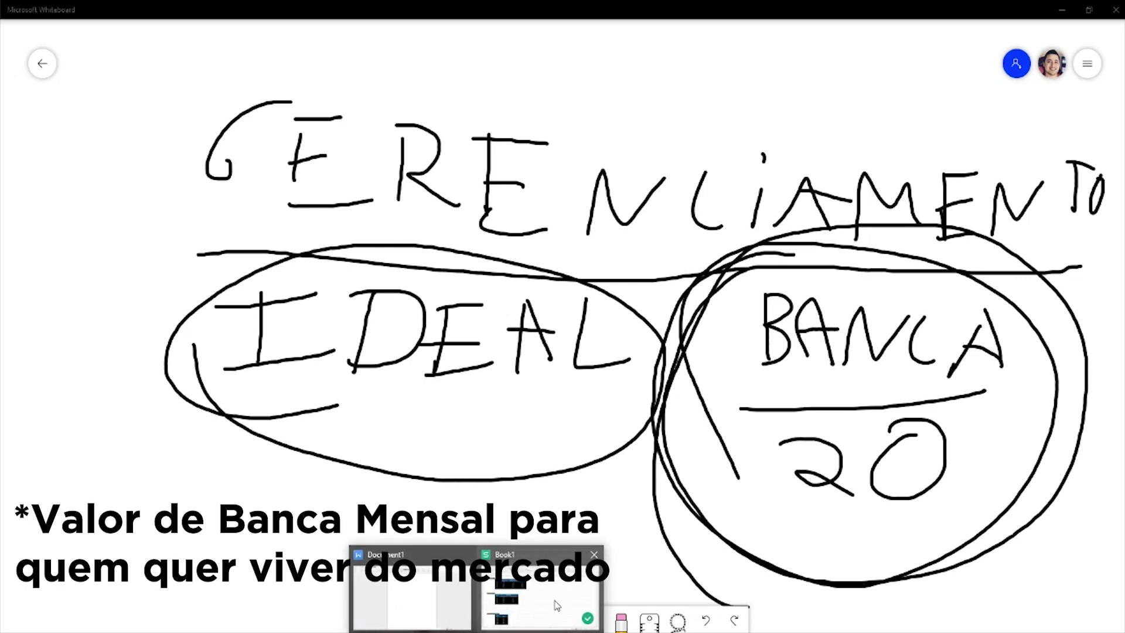
left_click(491, 576)
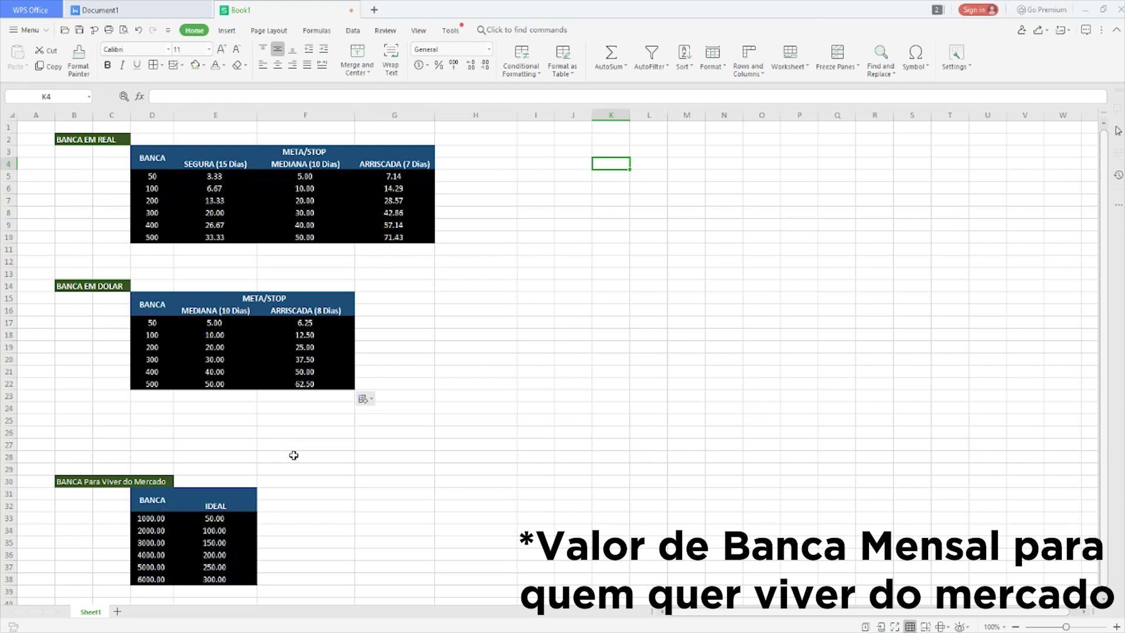
left_click(106, 143)
left_click(93, 287)
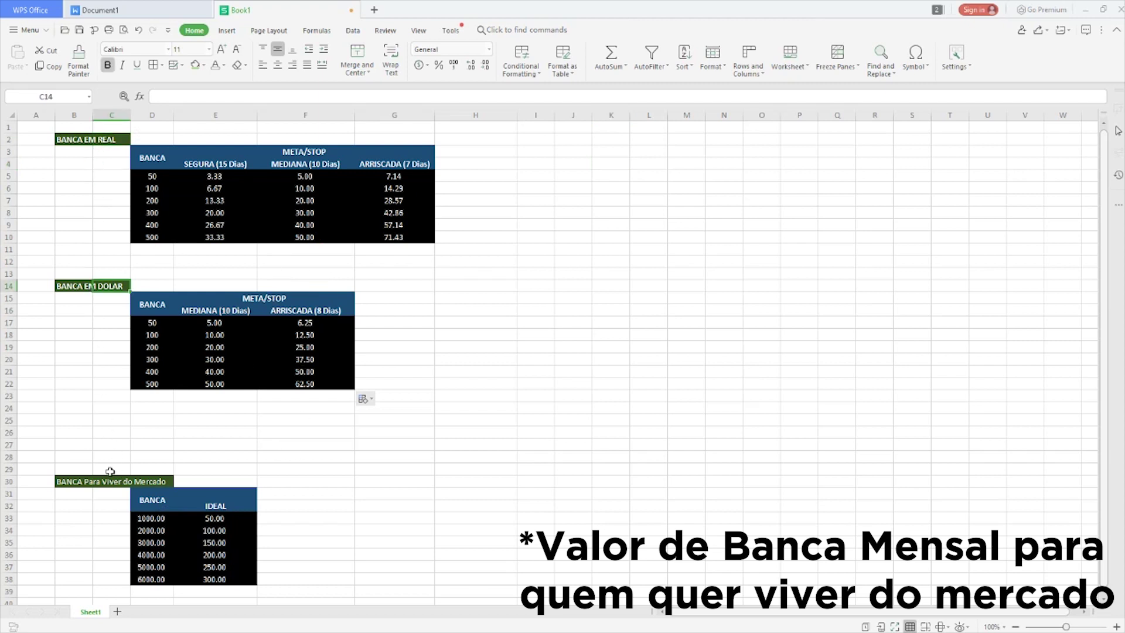
left_click_drag(80, 481, 160, 481)
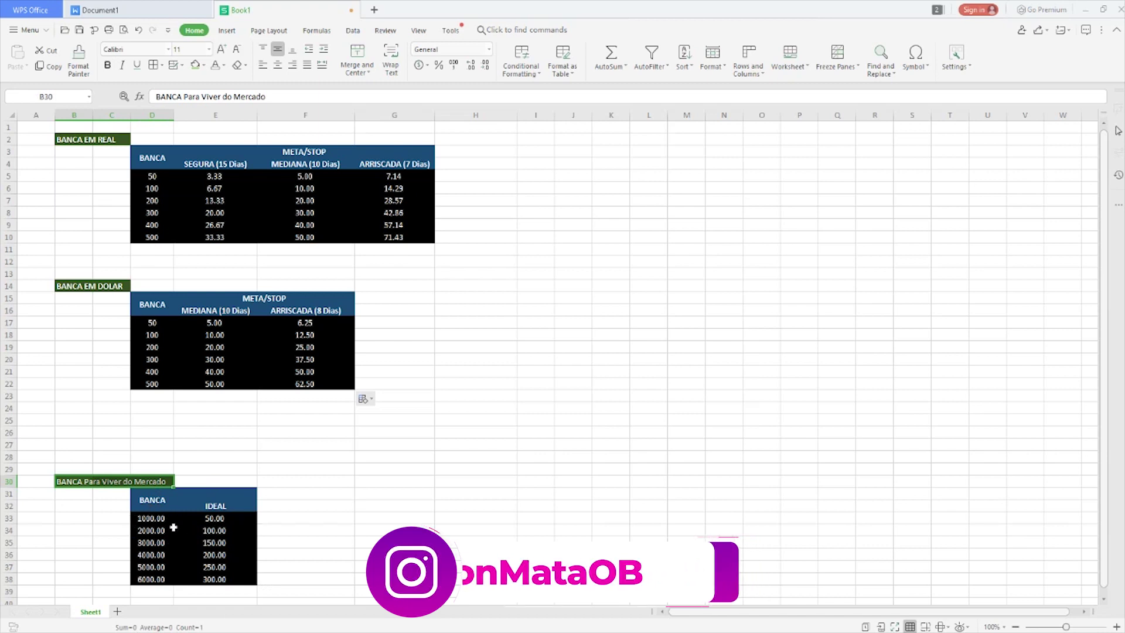
Examine the first and last BANCA amounts and their IDEAL formulas in the BANCA Para Viver do Mercado table.
left_click(146, 519)
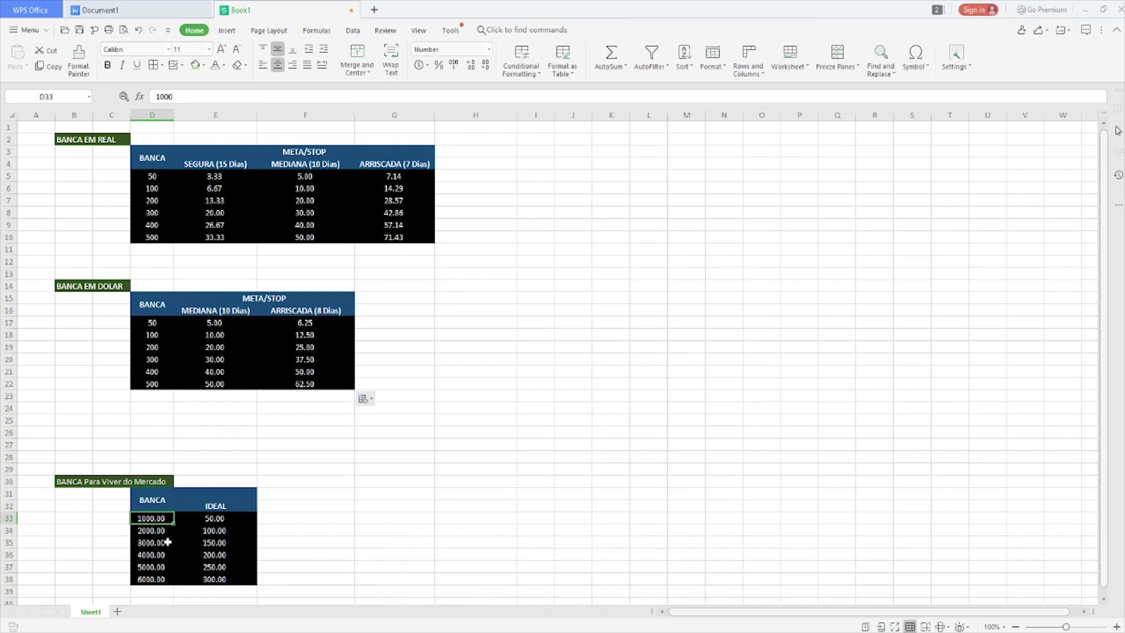
left_click(234, 520)
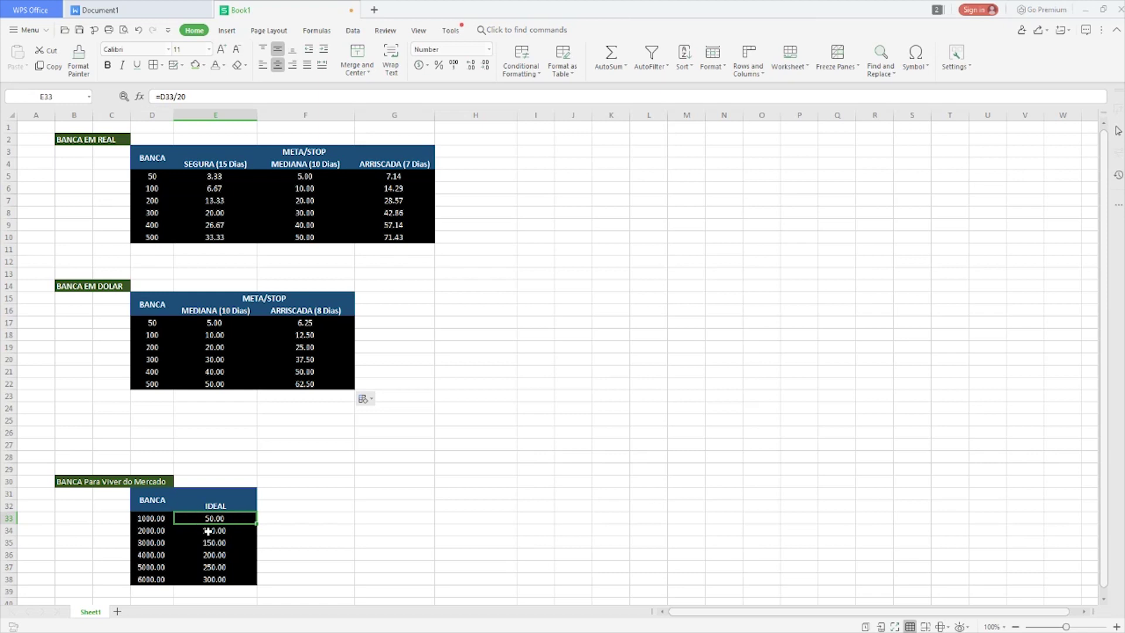
left_click(148, 517)
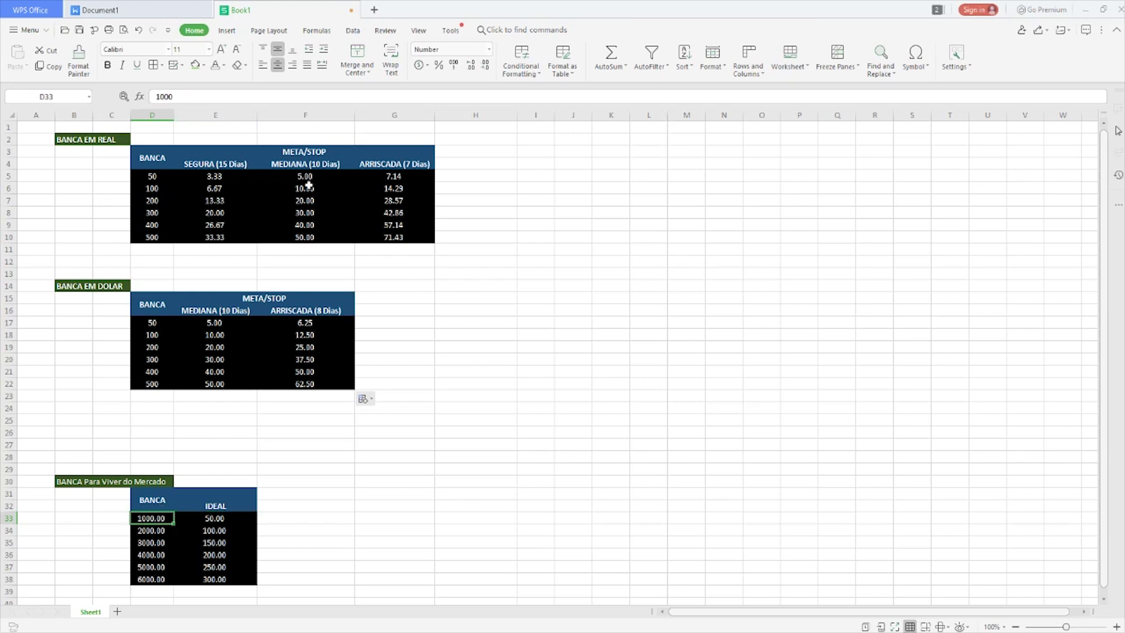
left_click(220, 518)
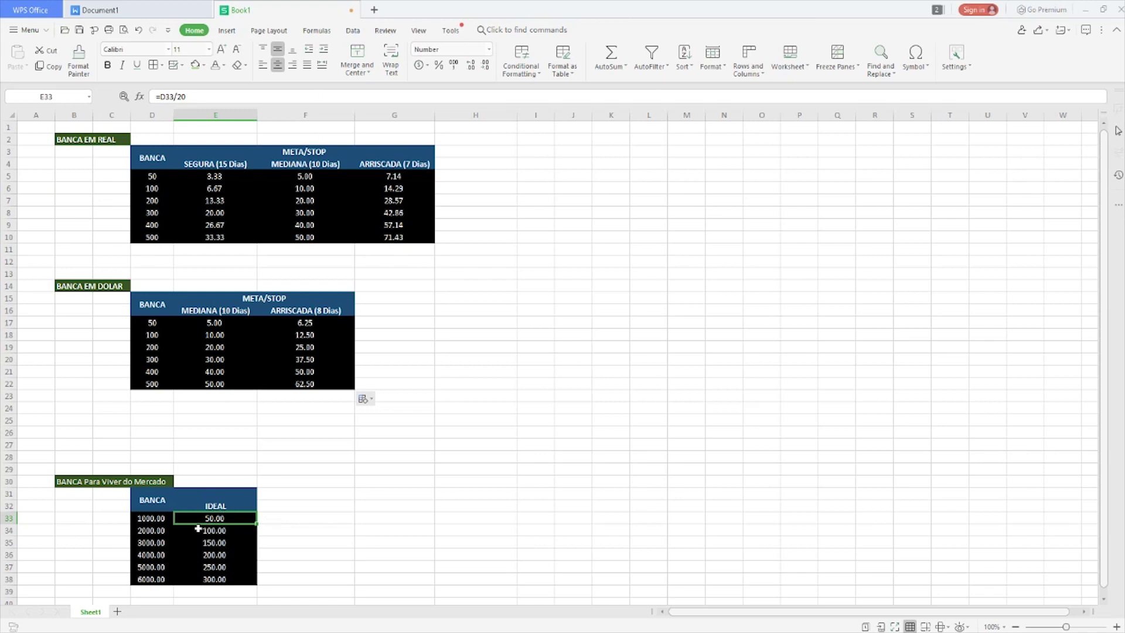
left_click(159, 519)
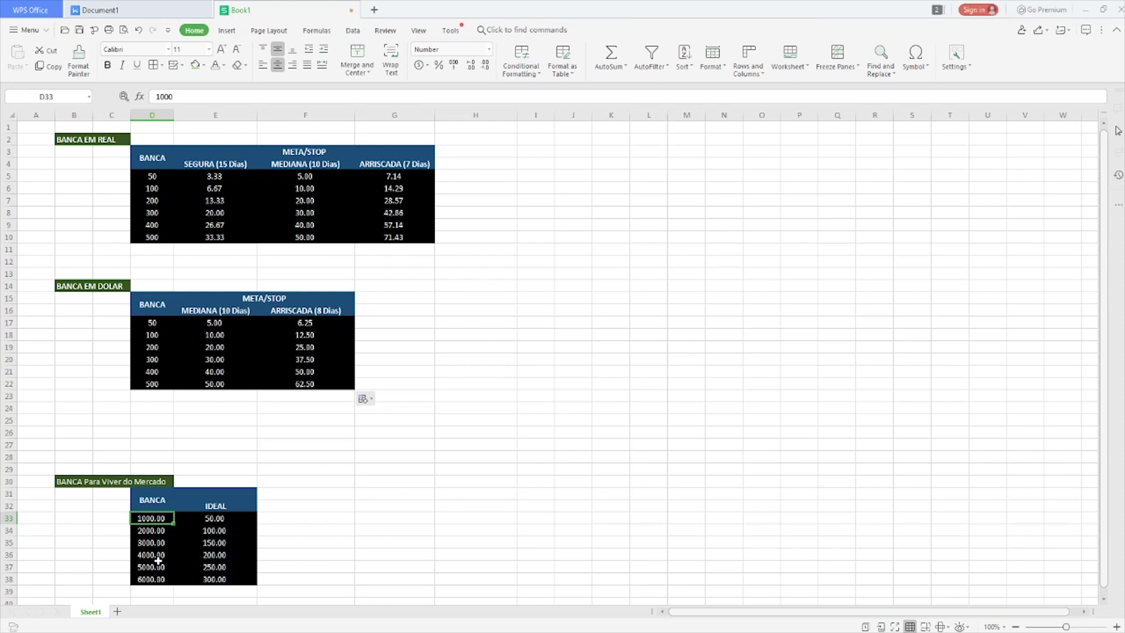
left_click(154, 580)
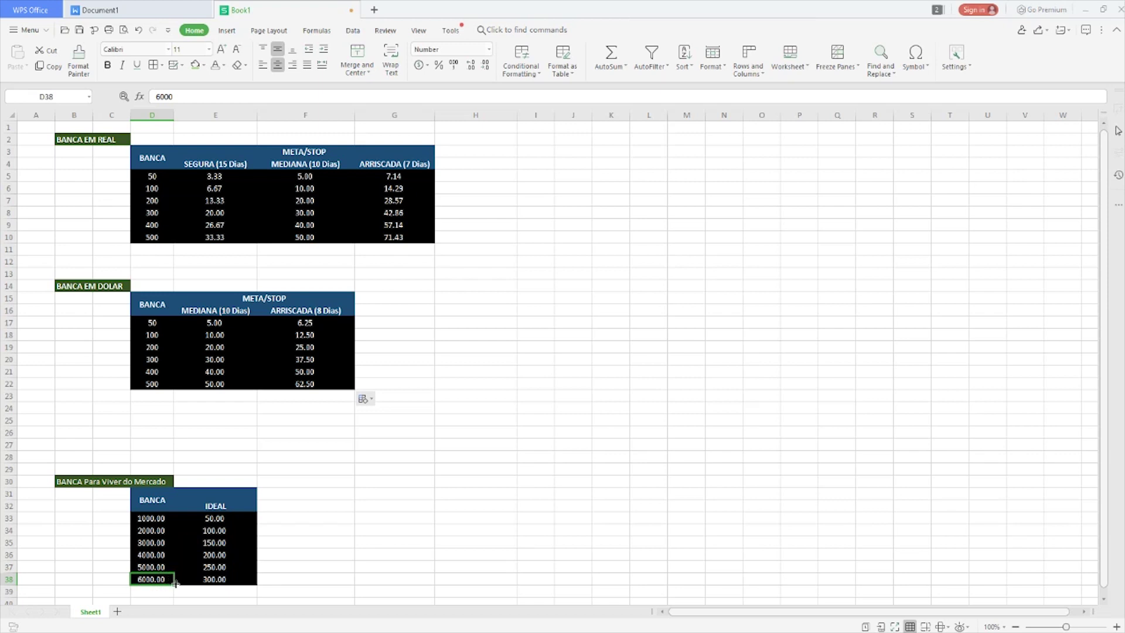
left_click(221, 582)
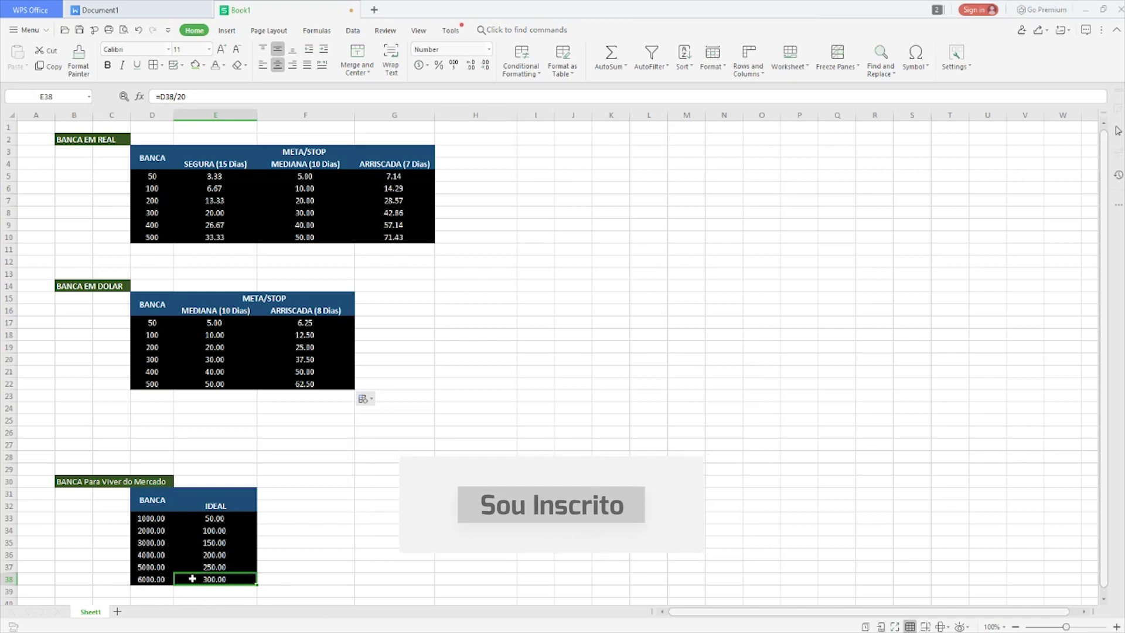
left_click_drag(144, 582, 206, 583)
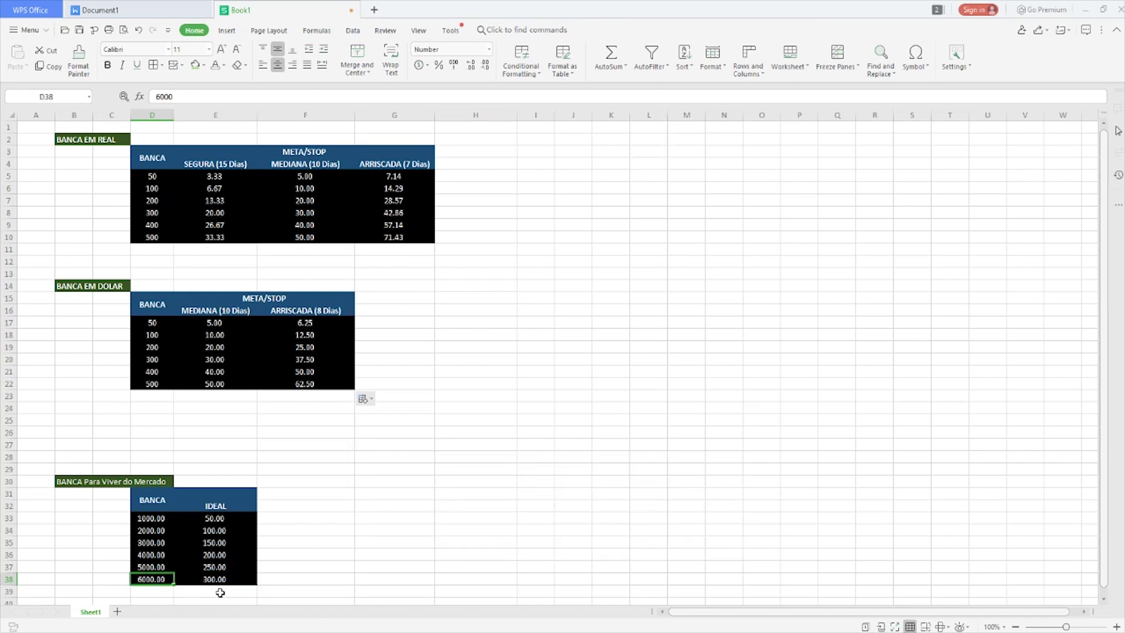
left_click(222, 579)
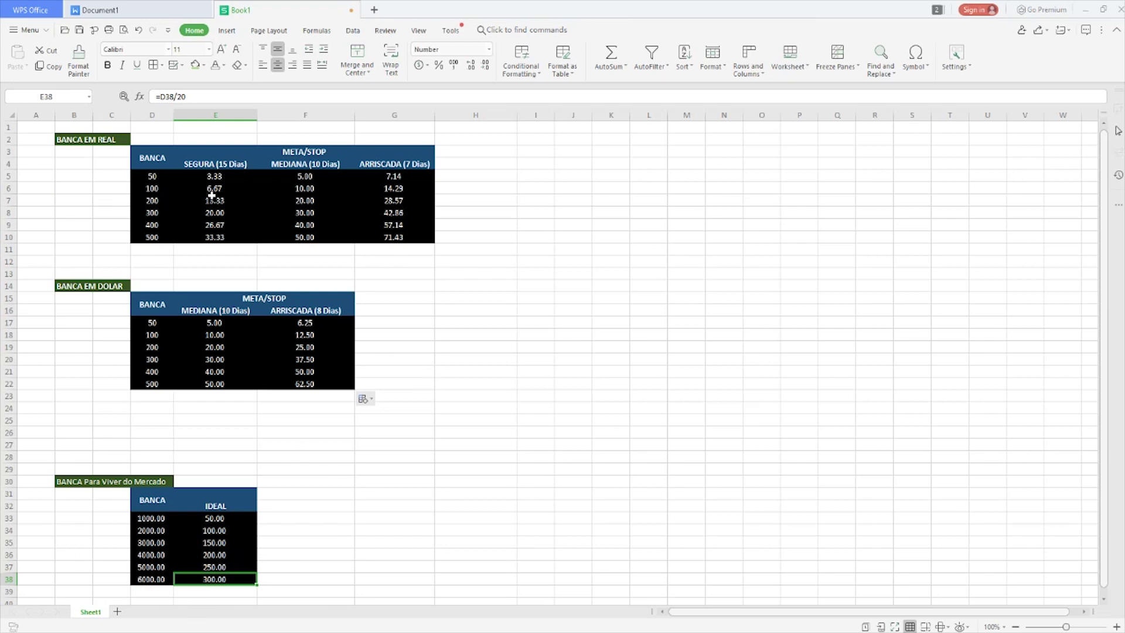
Compare the BANCA amounts in the BANCA EM REAL and BANCA EM DOLAR tables.
left_click(153, 174)
key("ctrl+shift+Down")
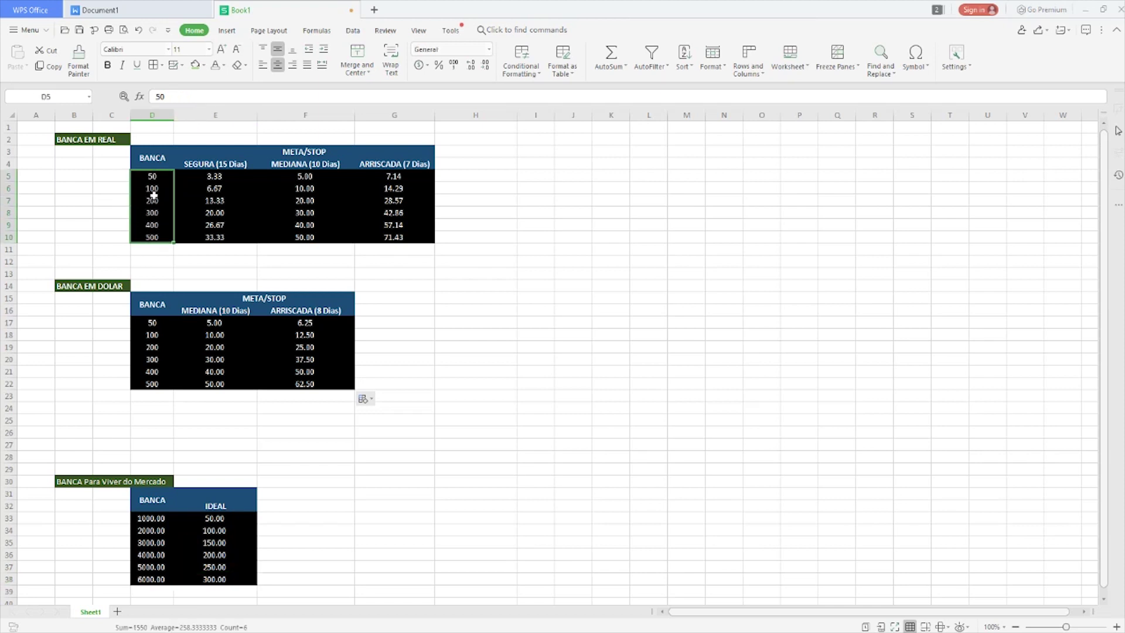
key("Down")
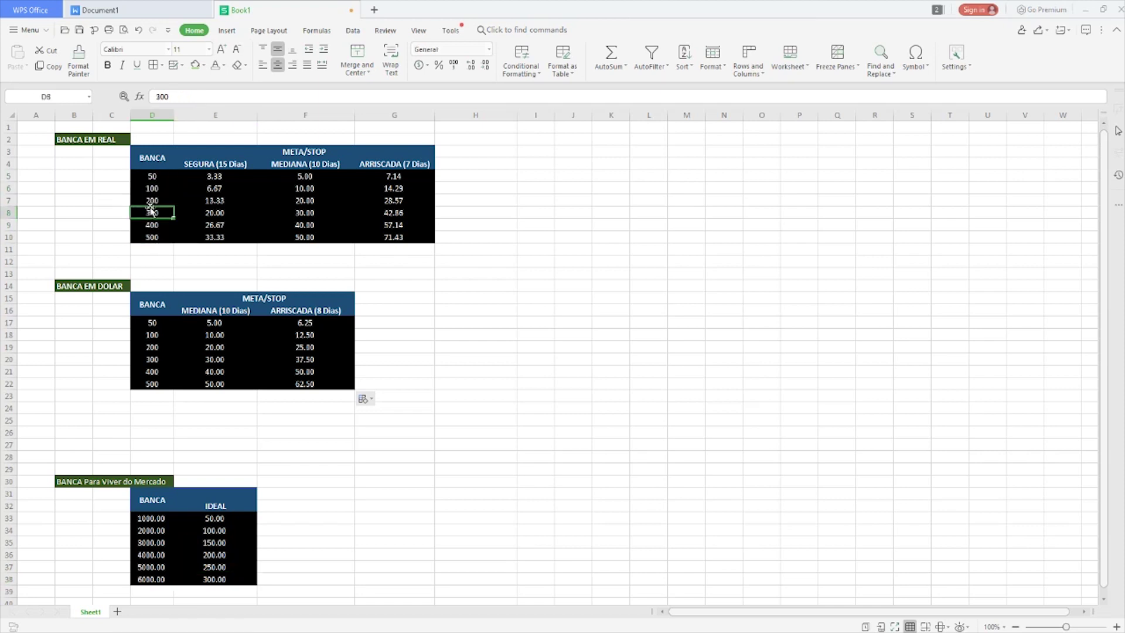
left_click(154, 339)
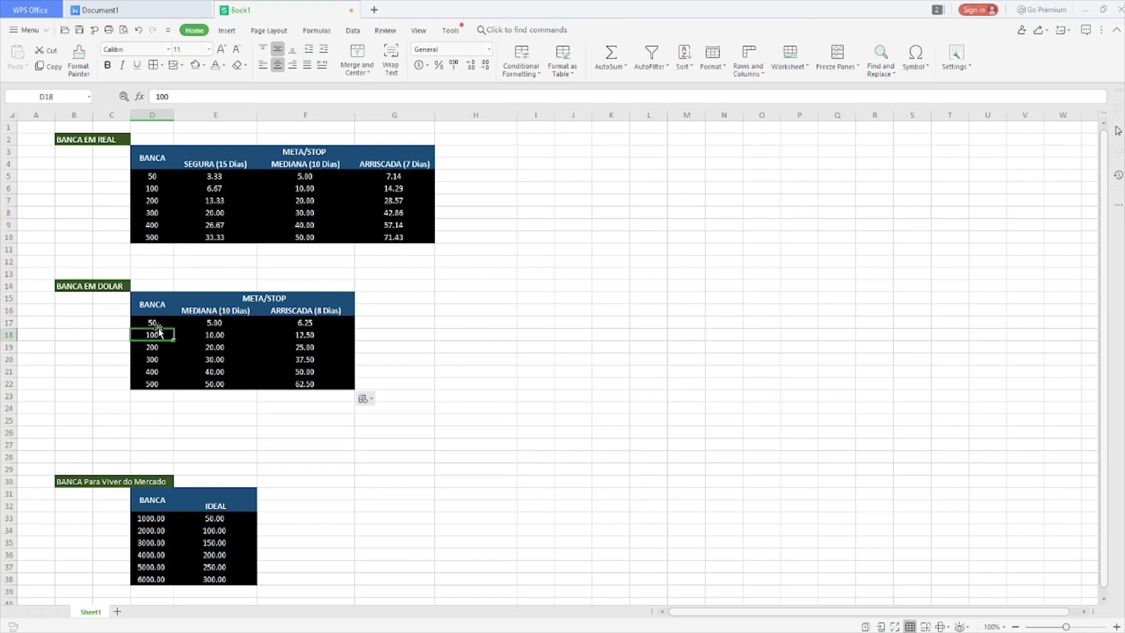
left_click(151, 358)
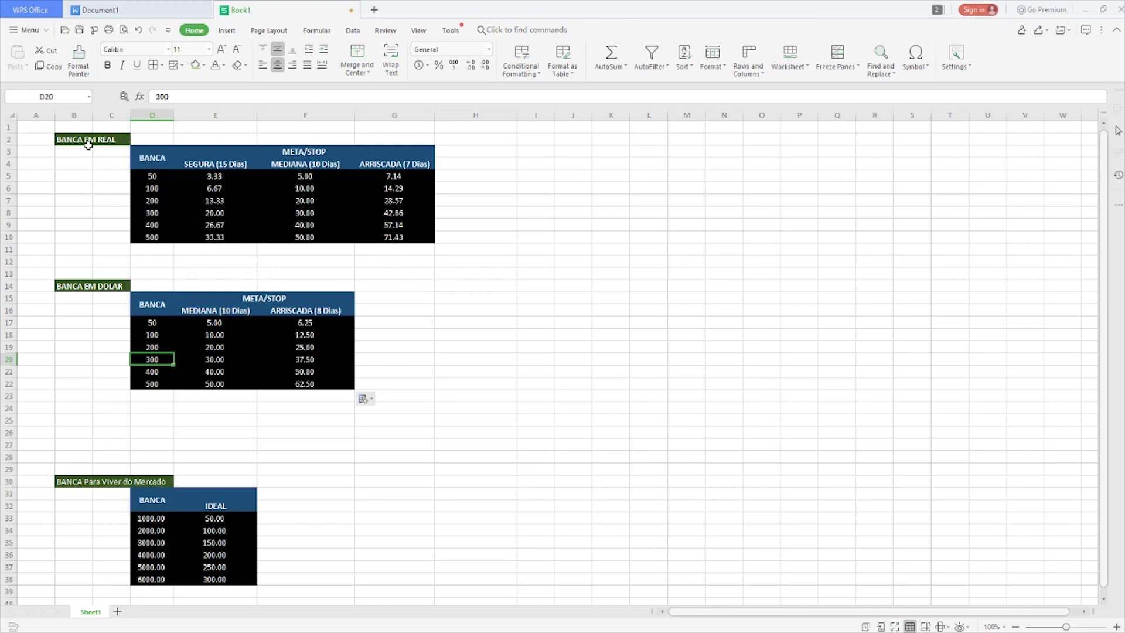
left_click(401, 275)
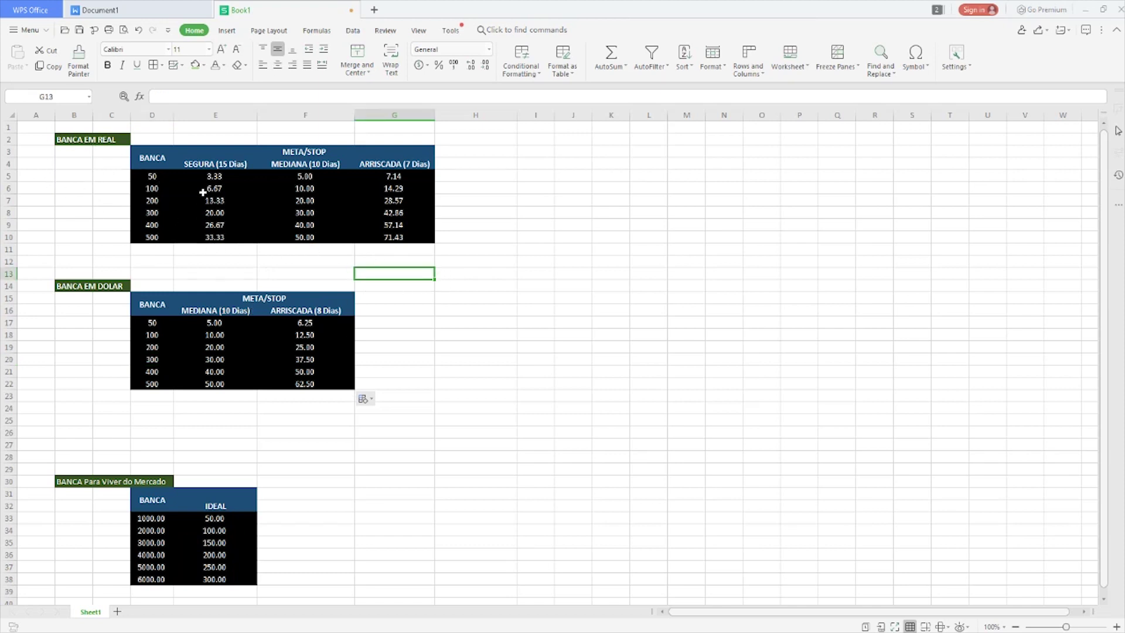
Examine the SEGURA, MEDIANA and ARRISCADA target values against the BANCA amounts in the BANCA EM REAL table.
left_click(164, 178)
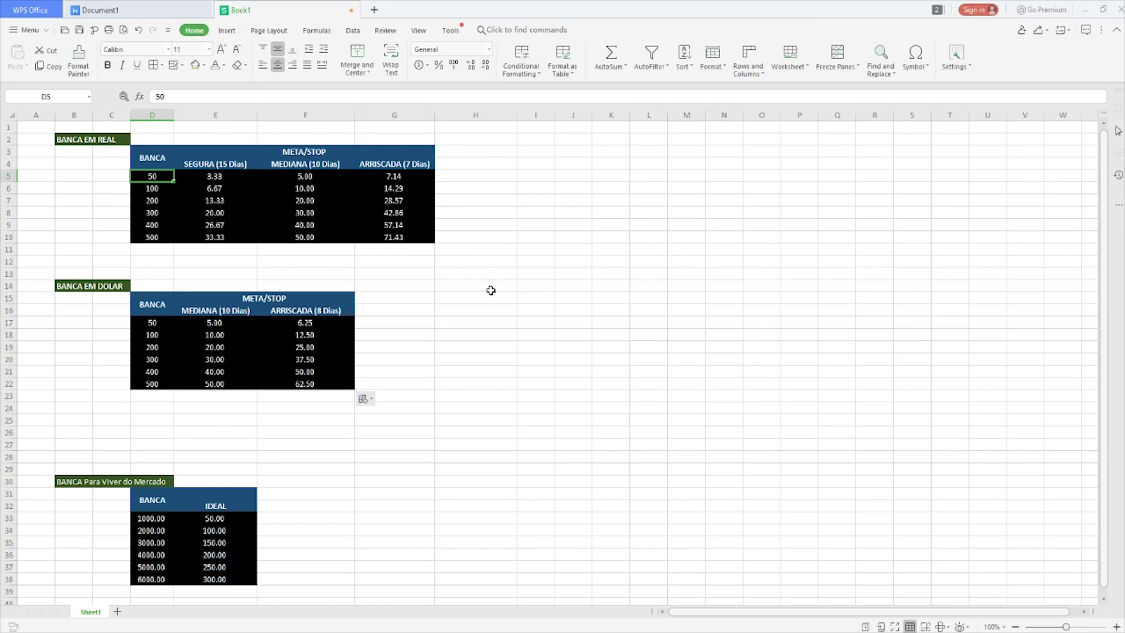
left_click(236, 170)
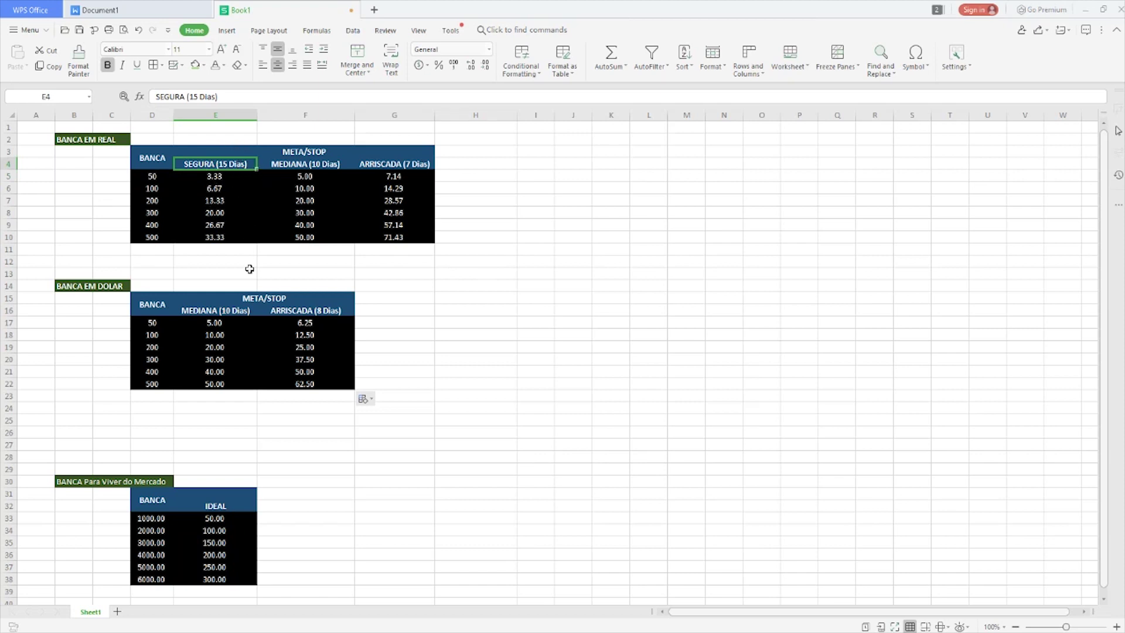
left_click_drag(151, 200, 153, 238)
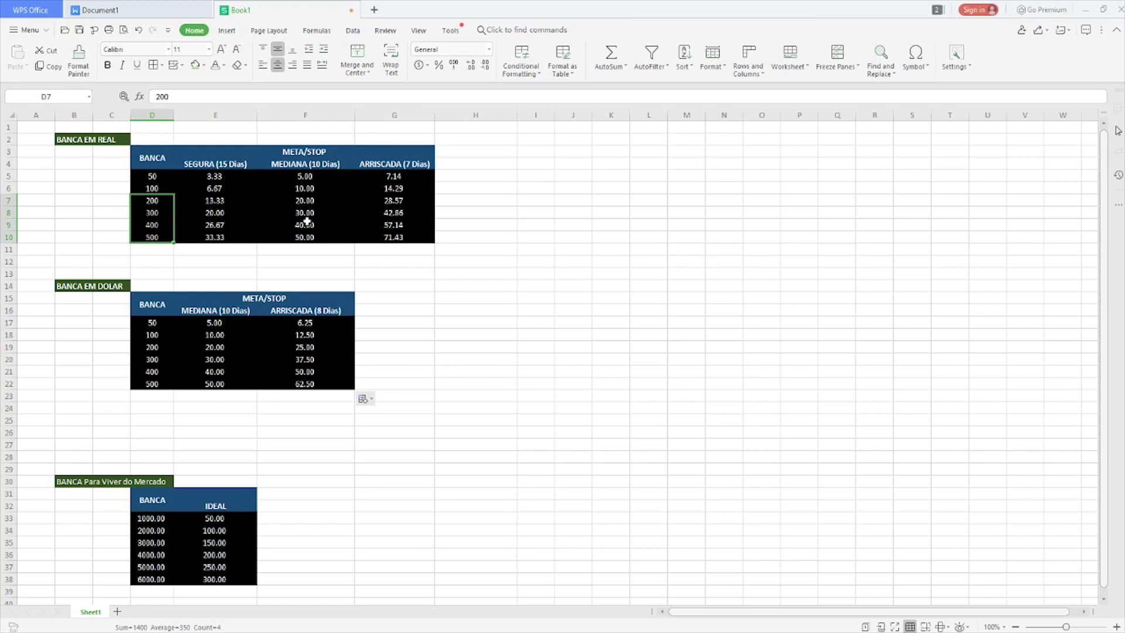
left_click_drag(294, 204, 321, 239)
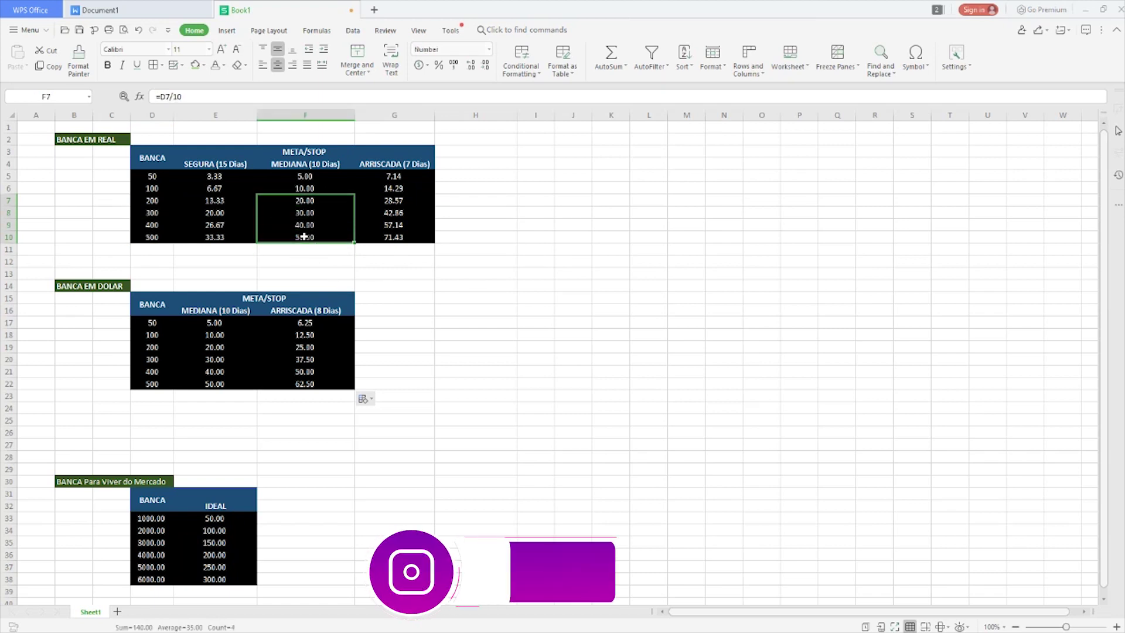
left_click_drag(215, 200, 213, 239)
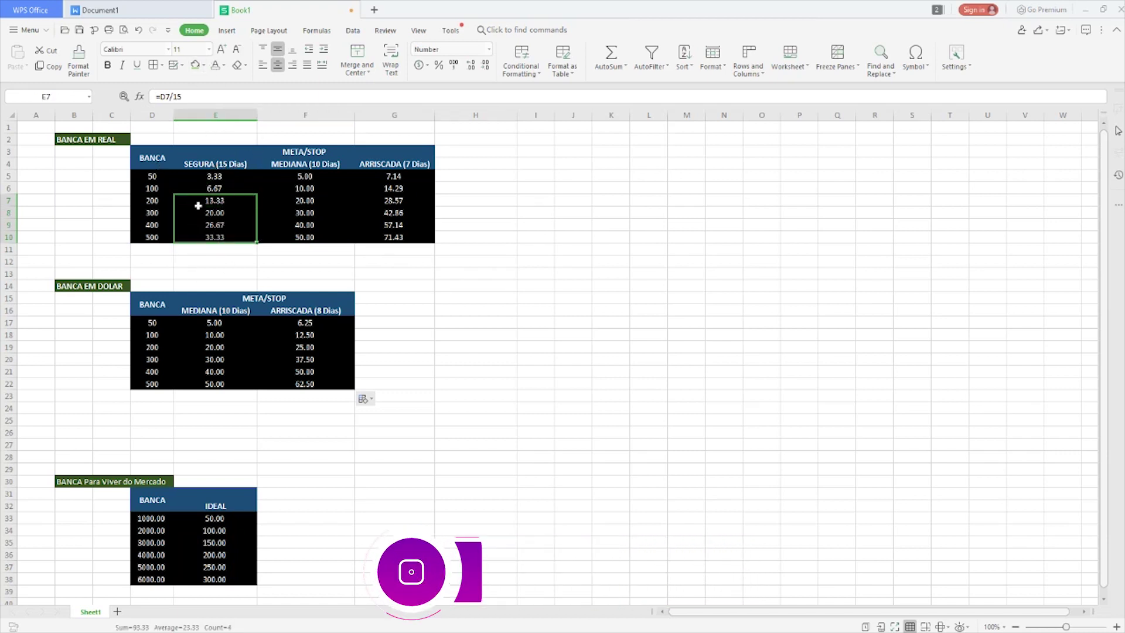
left_click(228, 172)
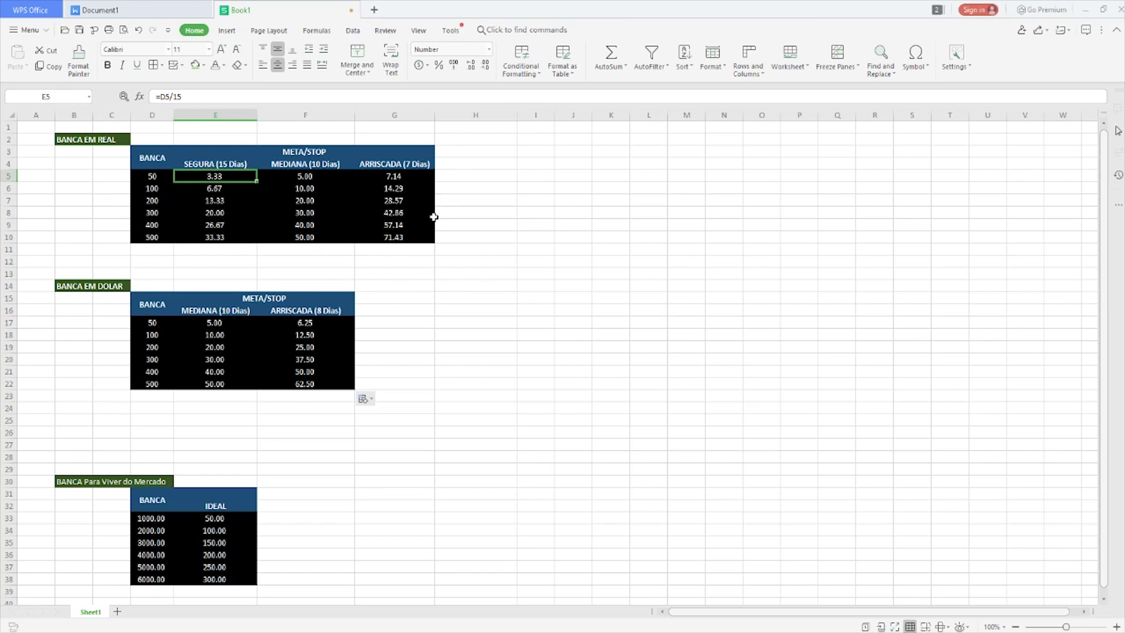
left_click(417, 210)
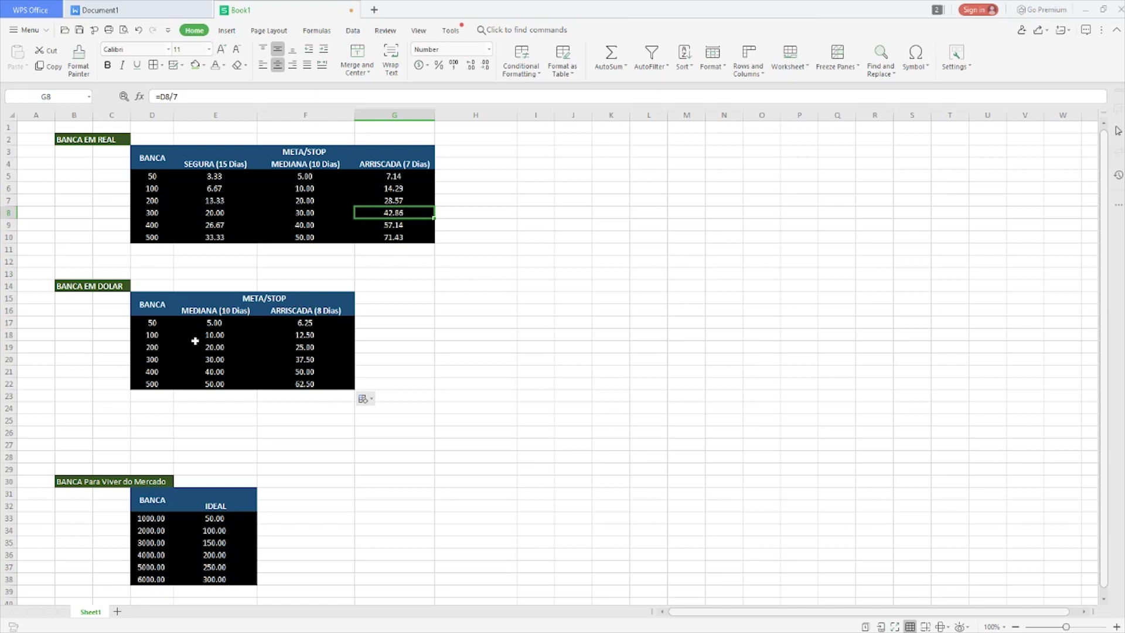
Examine the MEDIANA and ARRISCADA target values for the smallest BANCA amounts in the BANCA EM DOLAR table.
left_click(226, 323)
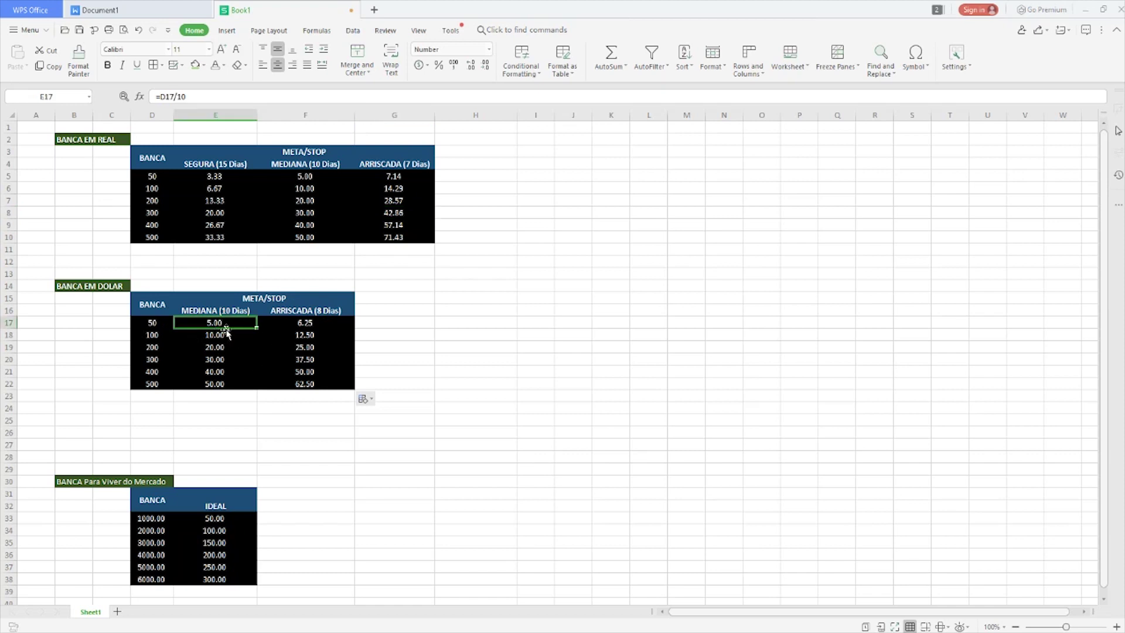
left_click(220, 338)
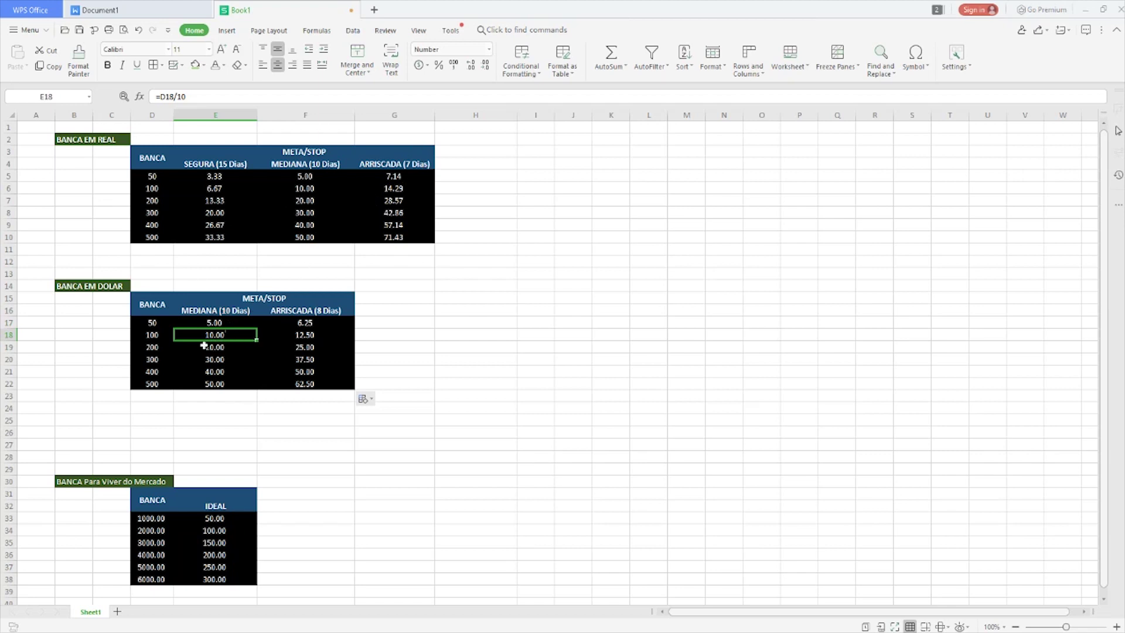
left_click(168, 337)
left_click(189, 332)
key("Left")
left_click(216, 337)
key("ctrl+z")
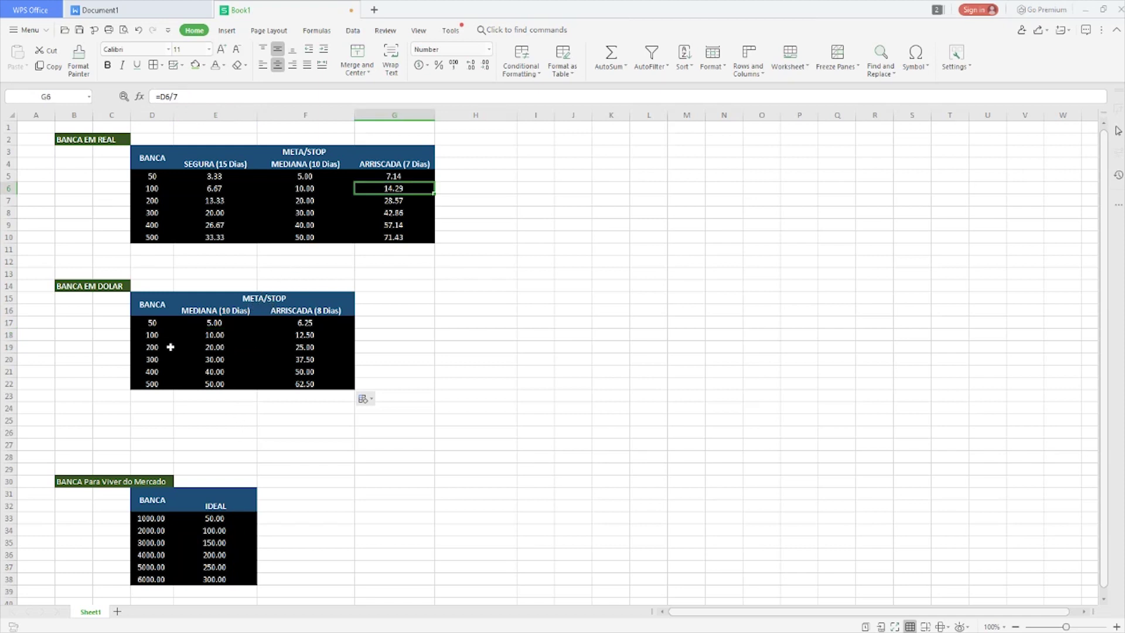
left_click(152, 323)
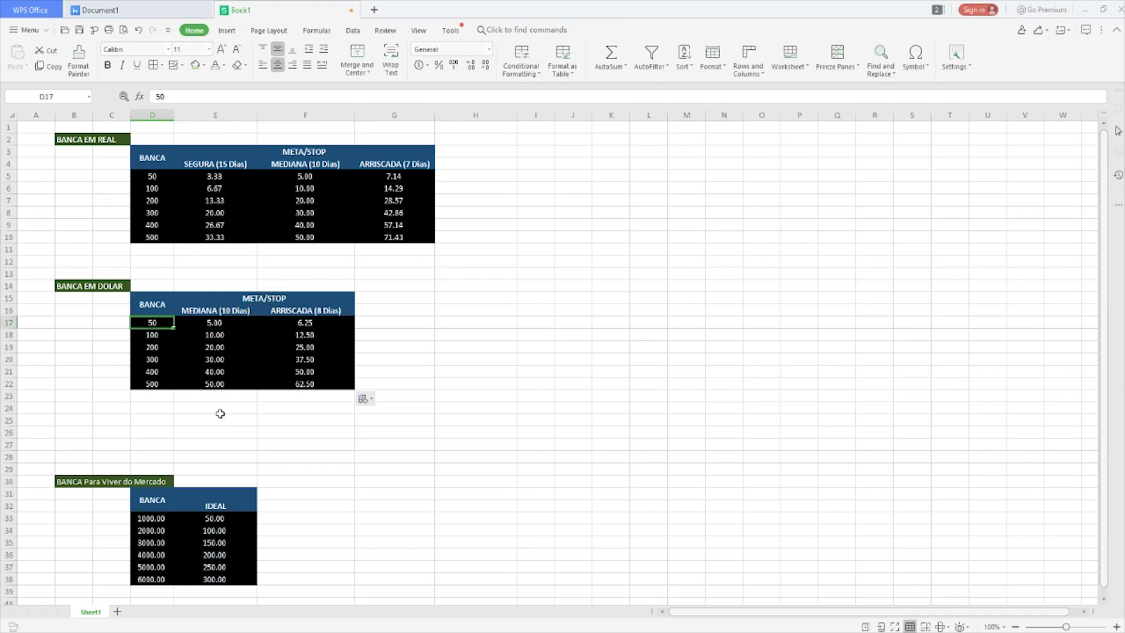
left_click(318, 323)
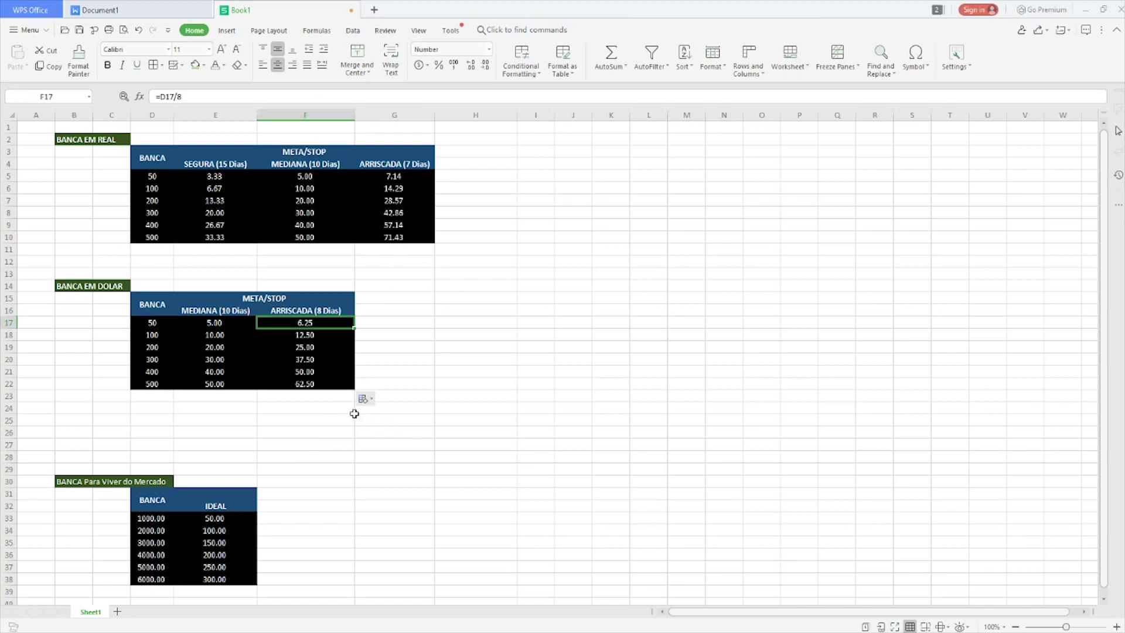
left_click(321, 308)
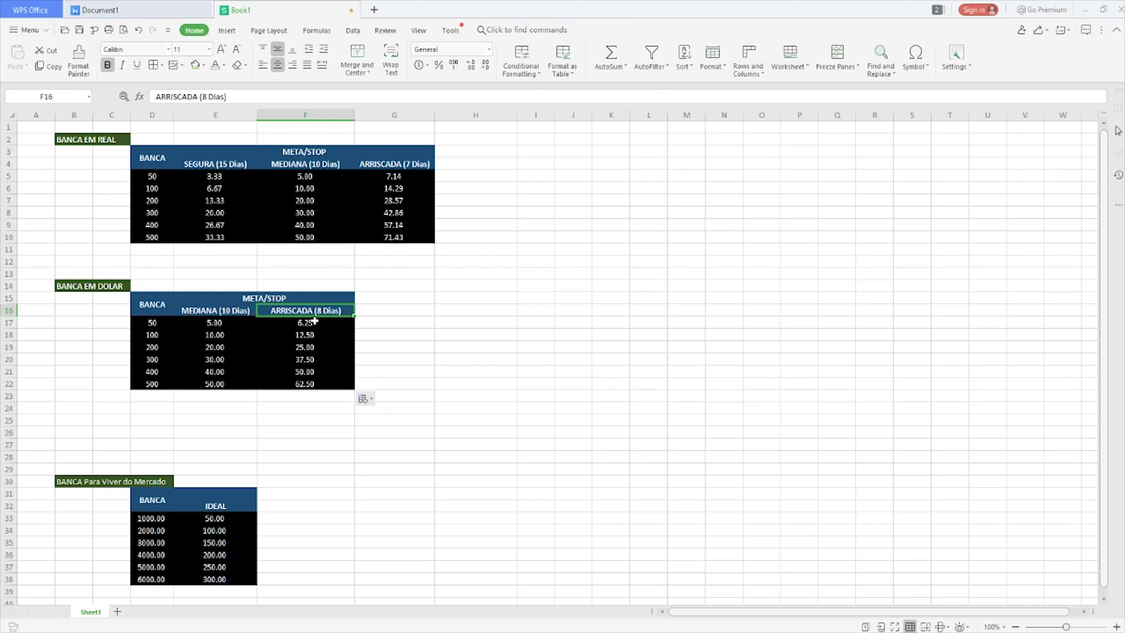
Set the first ARRISCADA formula in the BANCA EM DOLAR table to =D17/6 and fill it down through the 500 row.
left_click(314, 322)
double_click(321, 323)
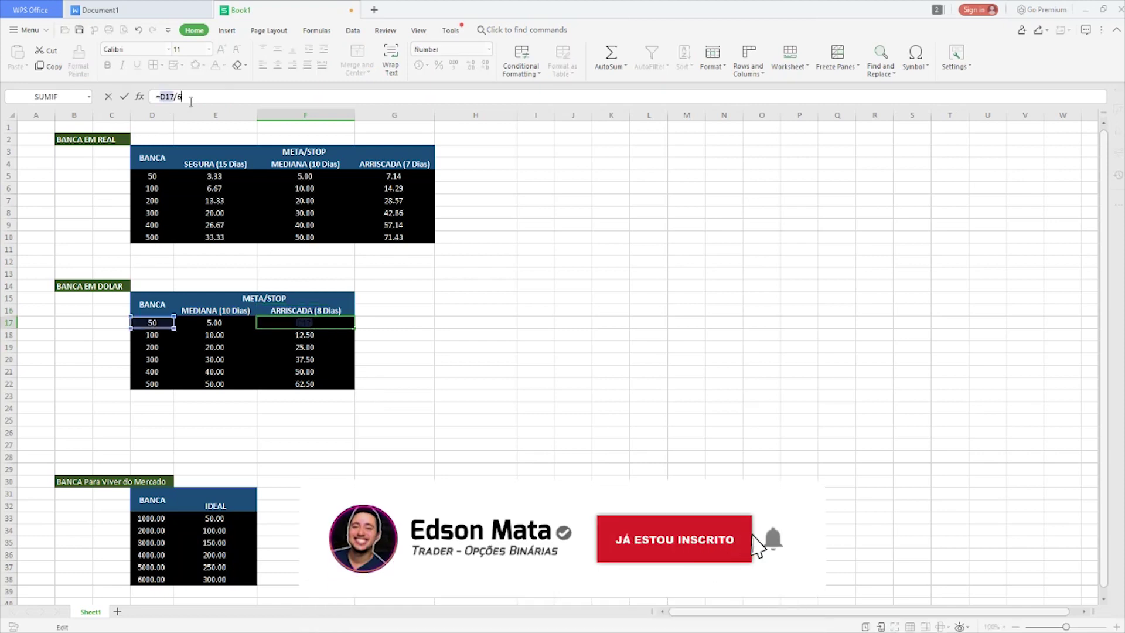
key("Return")
left_click(323, 328)
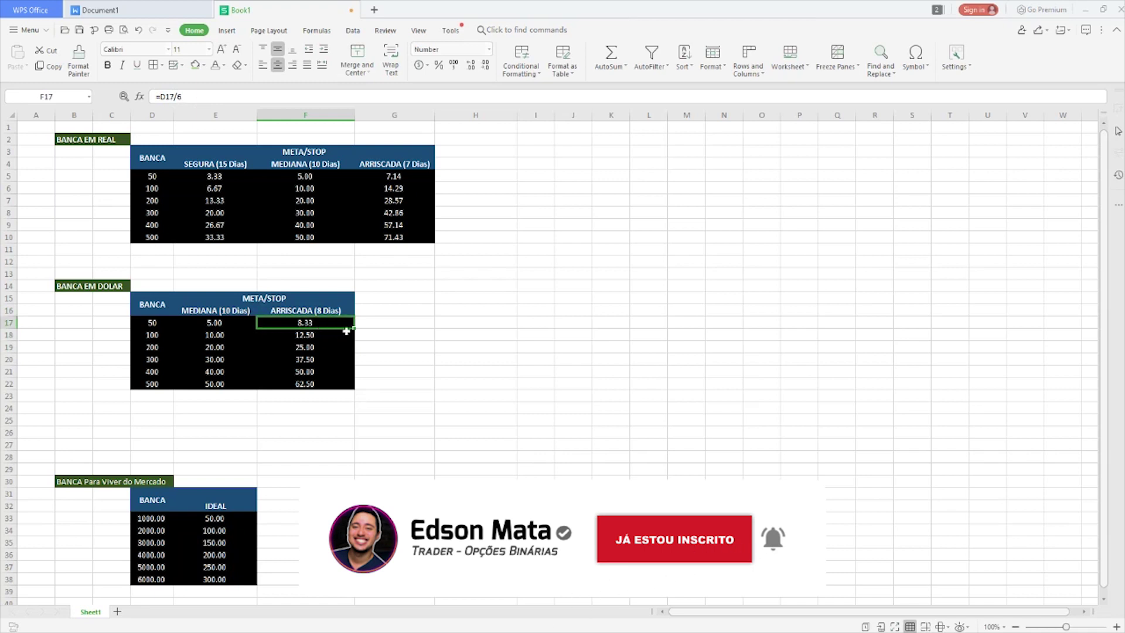
left_click_drag(354, 329, 353, 382)
Change the ARRISCADA column heading in the BANCA EM DOLAR table to "ARRISCADA (6 Dias)".
double_click(330, 313)
key("Left")
key("Left")
key("BackSpace")
type("6")
key("Return")
left_click(318, 399)
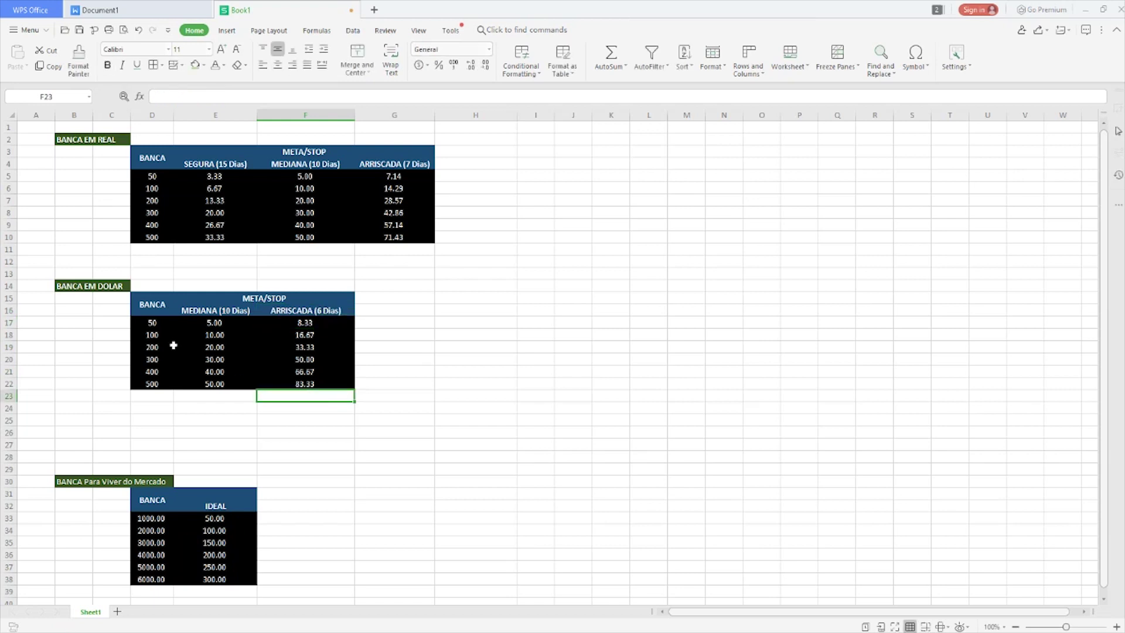
Compare the 50 and 100 BANCA amounts with their ARRISCADA target values in the BANCA EM DOLAR table.
left_click(151, 327)
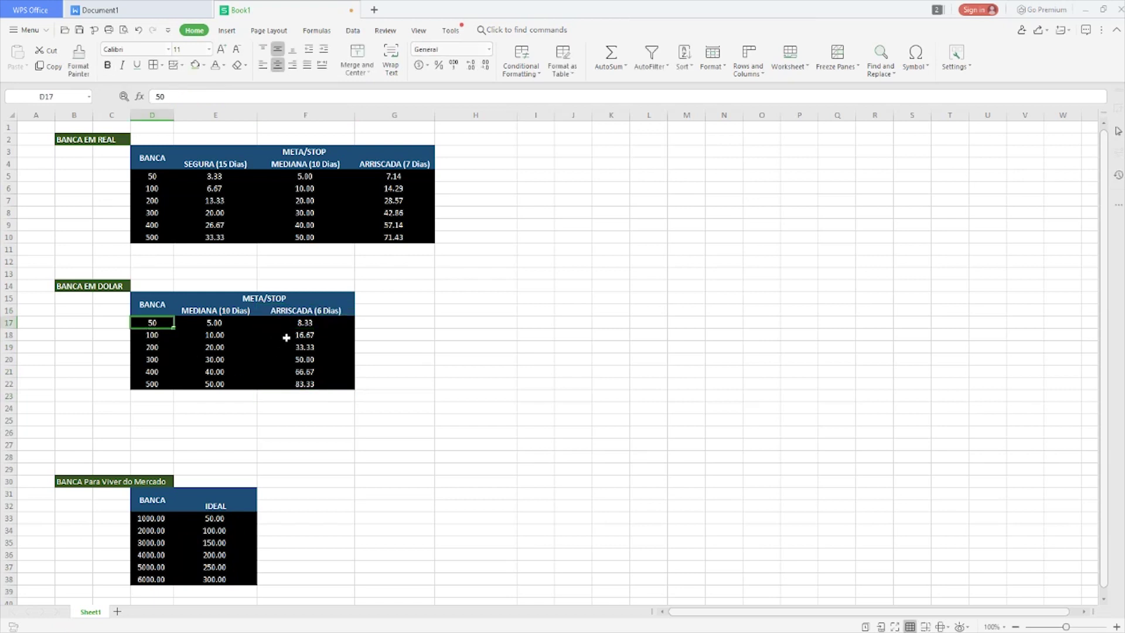
left_click(311, 326)
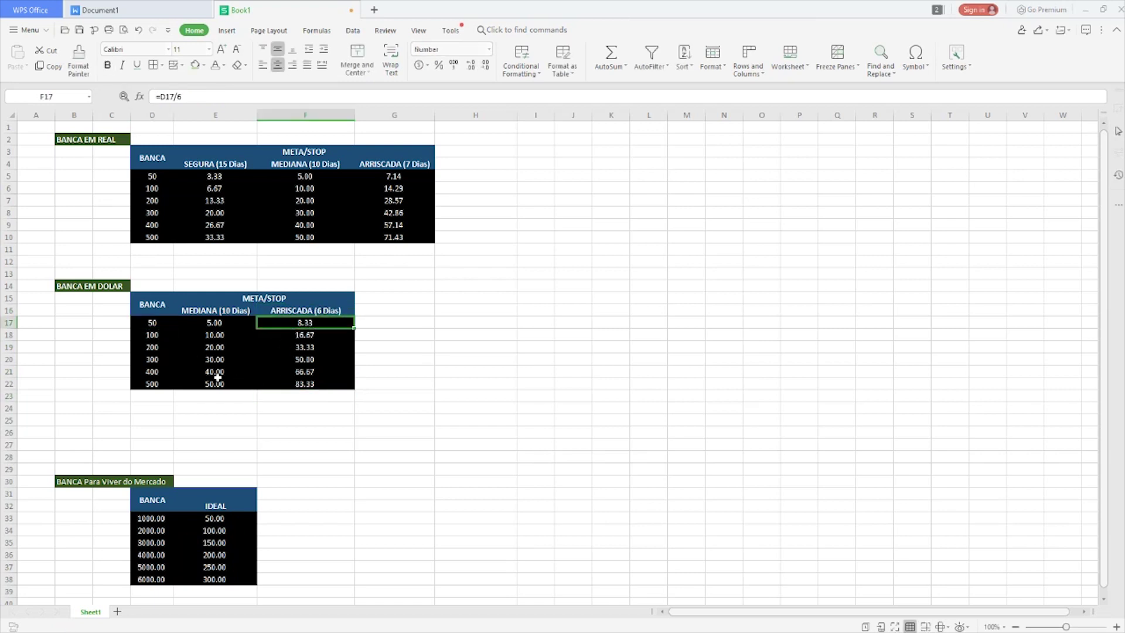
left_click(154, 340)
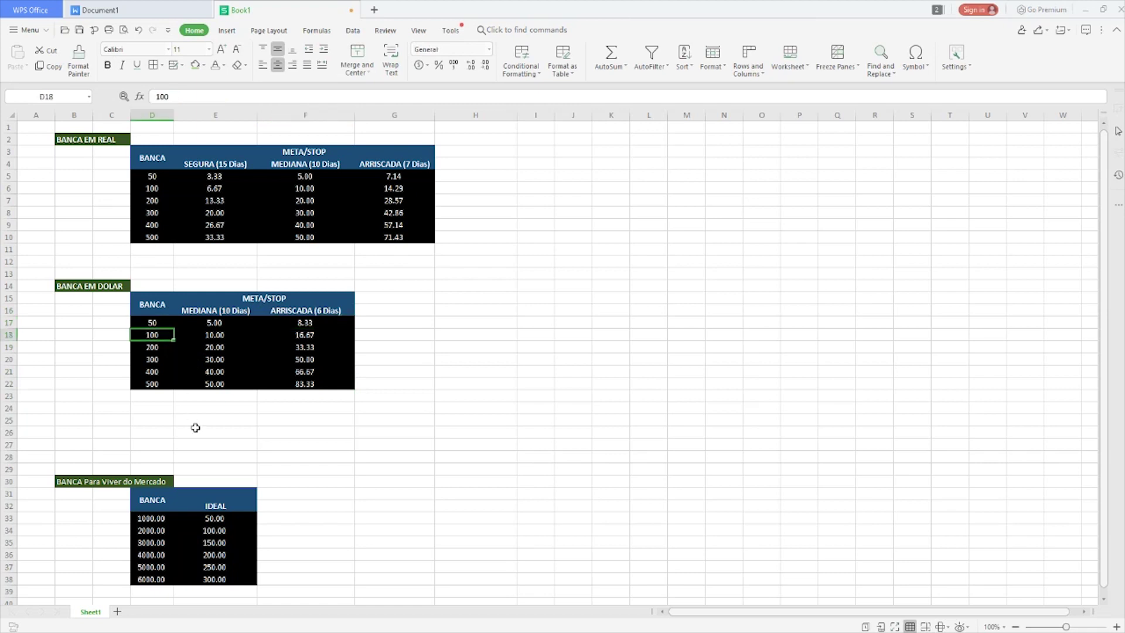
left_click(305, 338)
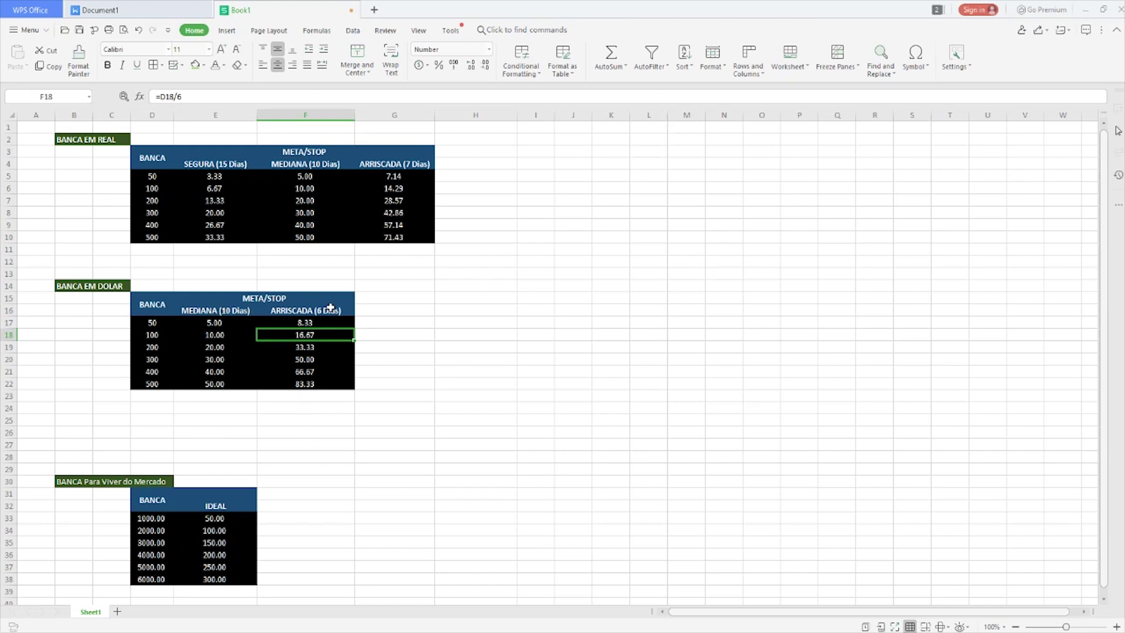
Enter the note "7 a 10" in cell G16, beside the ARRISCADA heading of the BANCA EM DOLAR table.
left_click(396, 311)
type("7 a 10")
key("Return")
left_click(397, 314)
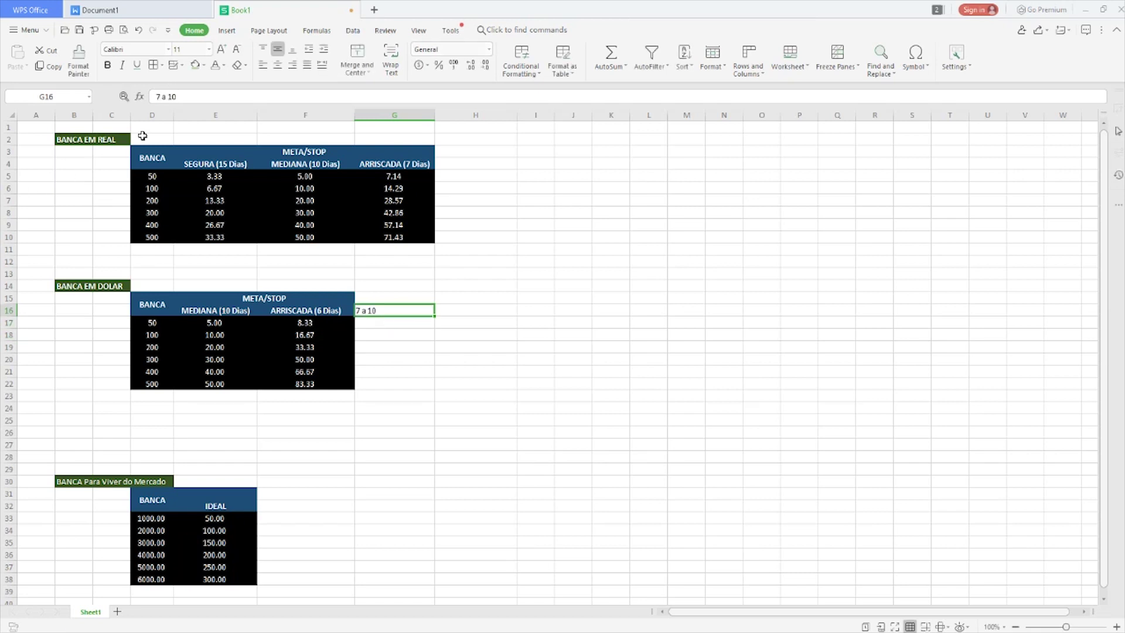